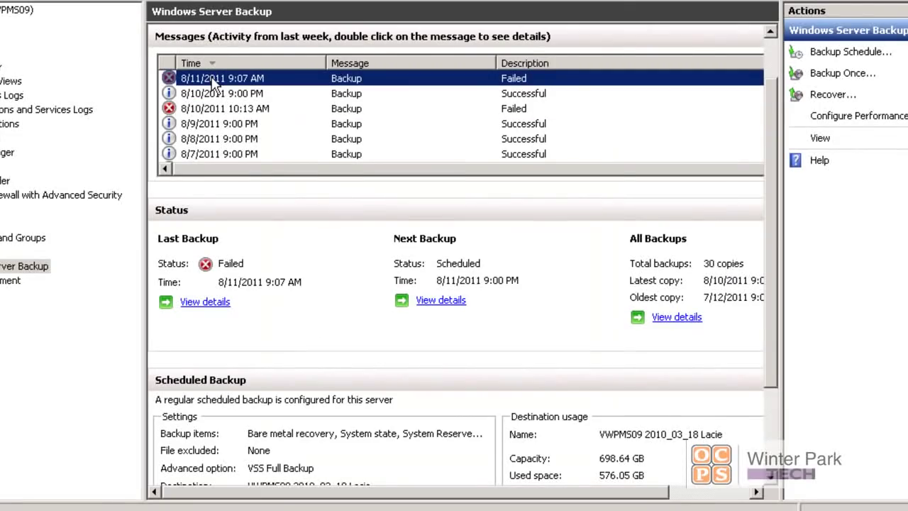
# Step: Review the error messages of the failed 8/11/2011 backup
pyautogui.doubleClick(214, 80)
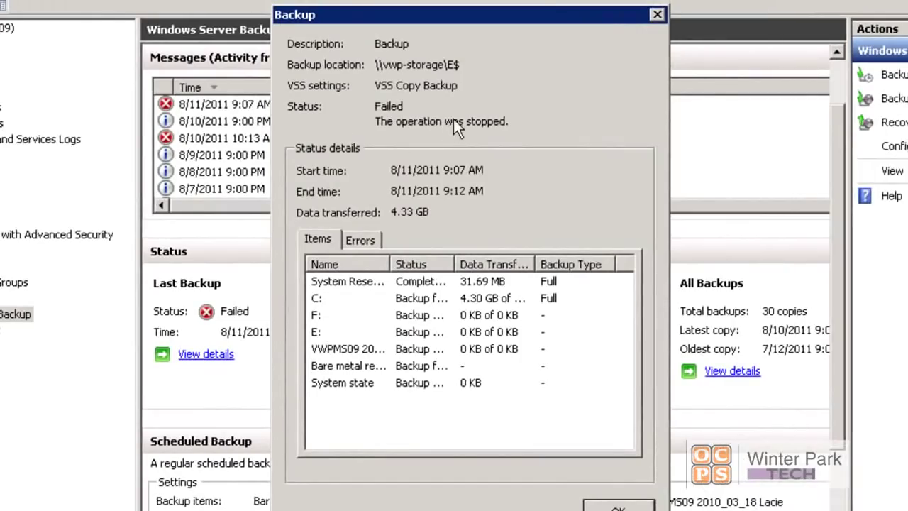
pyautogui.click(360, 239)
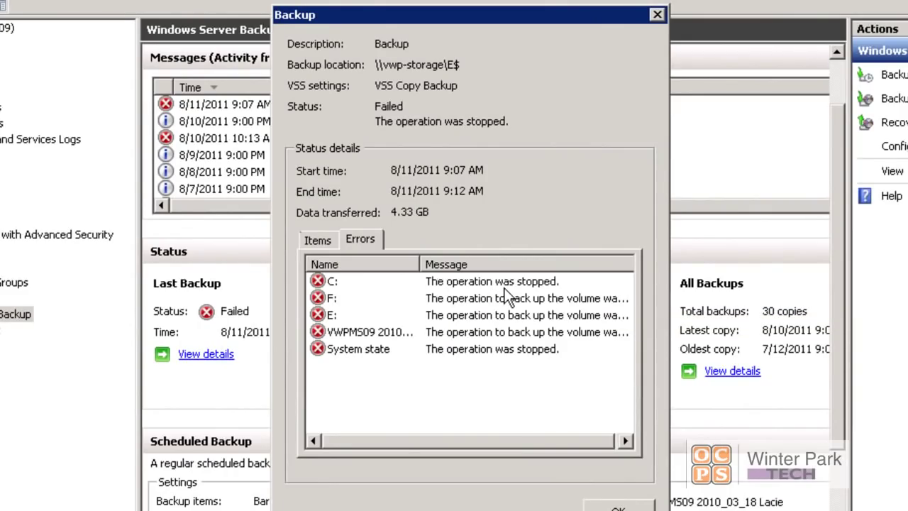
pyautogui.click(657, 16)
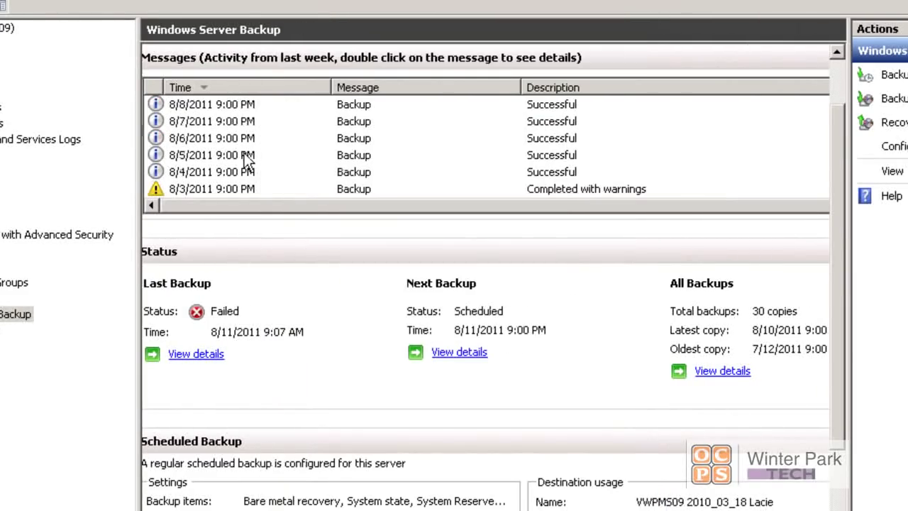
# Step: Check the 8/3/2011 backup's warnings, an unknown error 0x80990a57 on E:
pyautogui.doubleClick(192, 190)
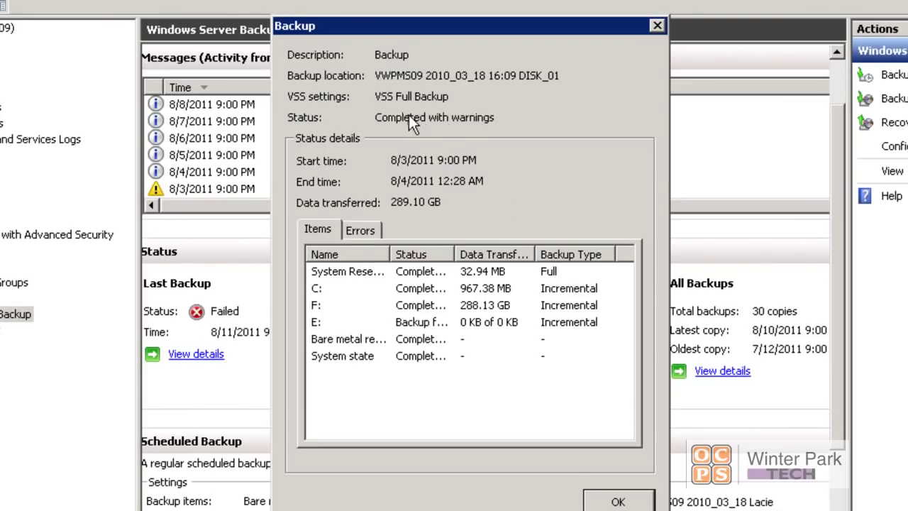
pyautogui.click(365, 229)
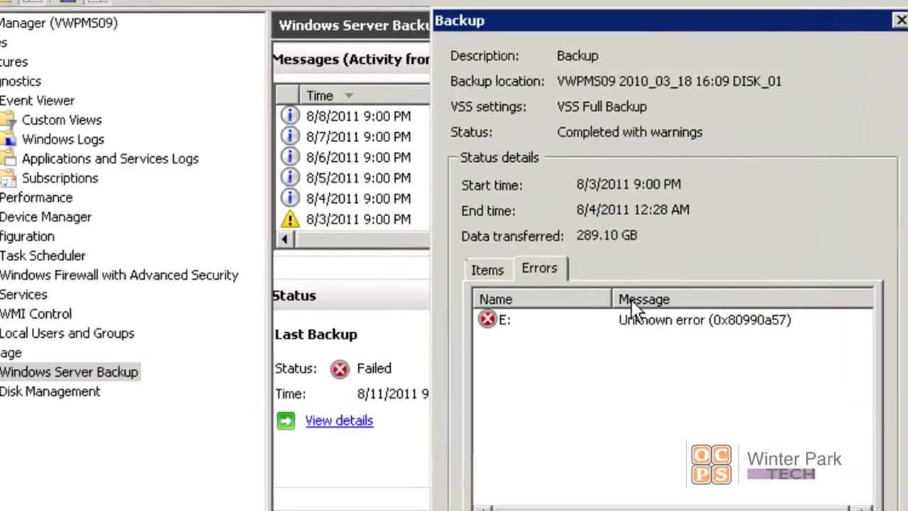
pyautogui.press('Escape')
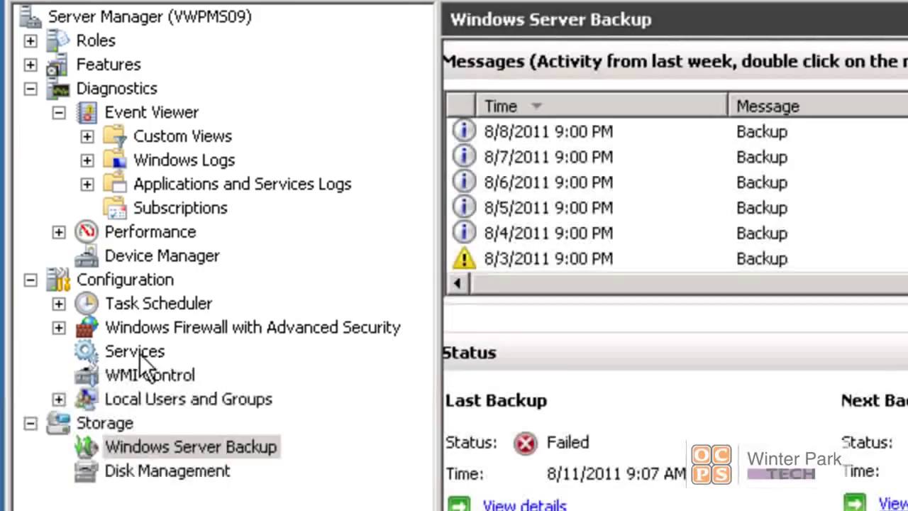
pyautogui.click(140, 353)
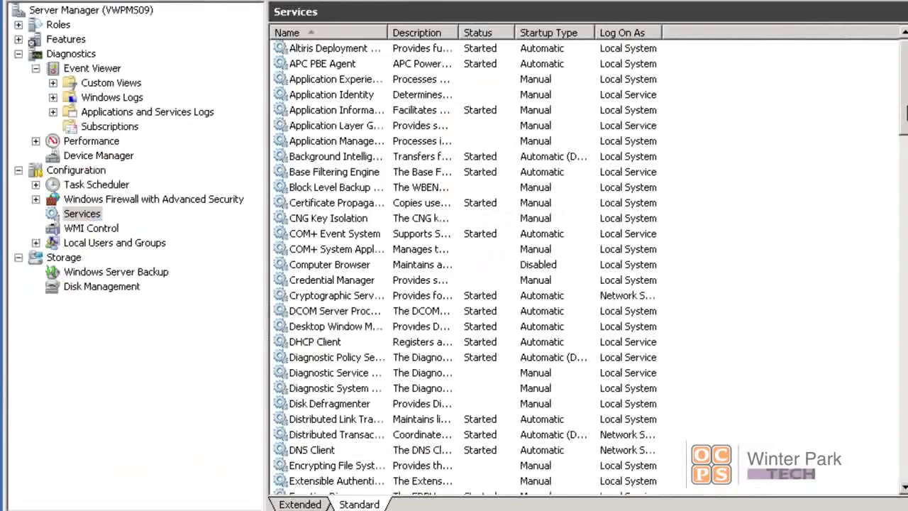
pyautogui.scroll(-20, 346, 346)
pyautogui.click(345, 343)
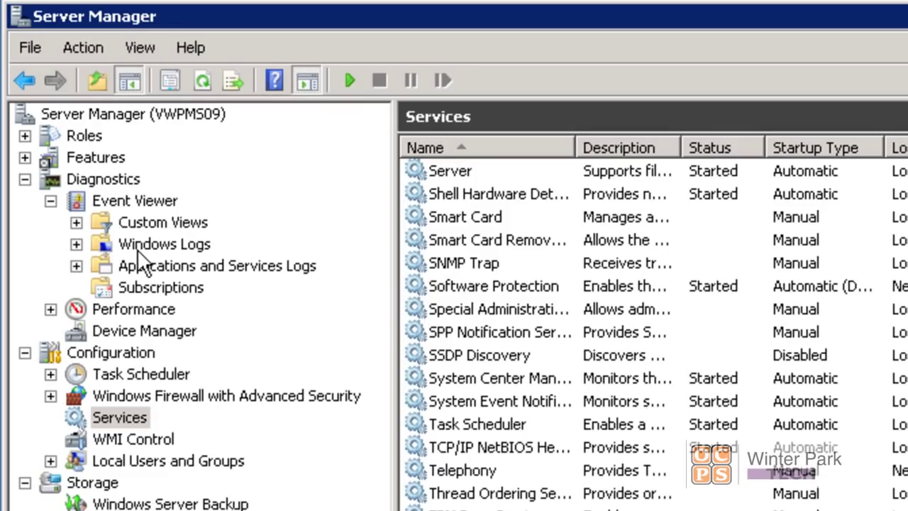
# Step: Open the Windows Application log and sort its events by Source
pyautogui.click(76, 244)
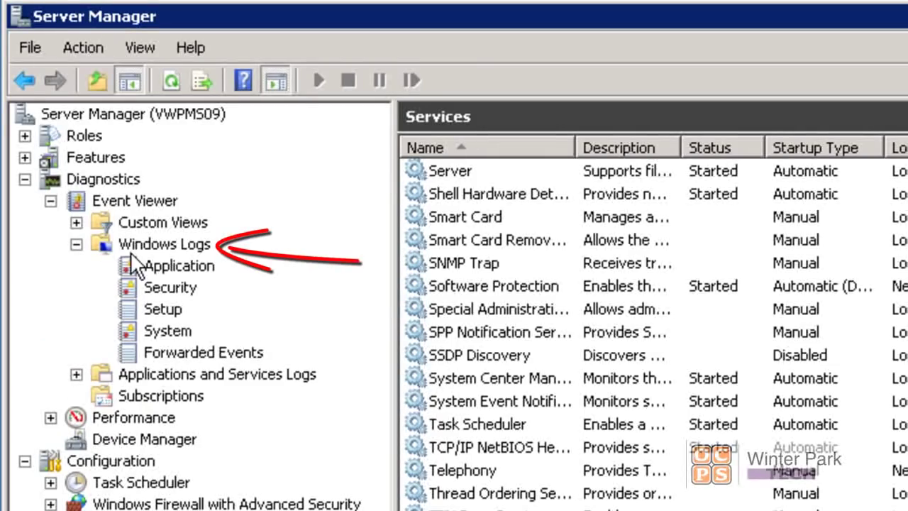
pyautogui.click(174, 264)
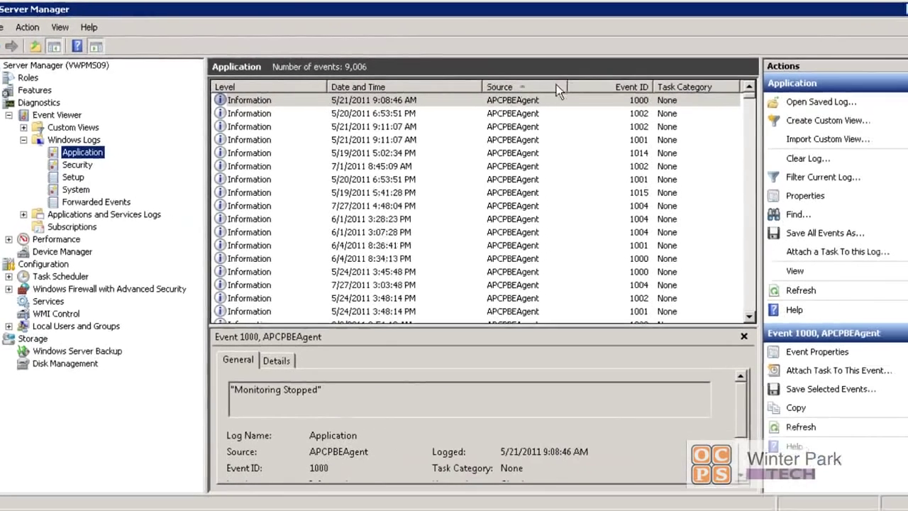
pyautogui.click(547, 86)
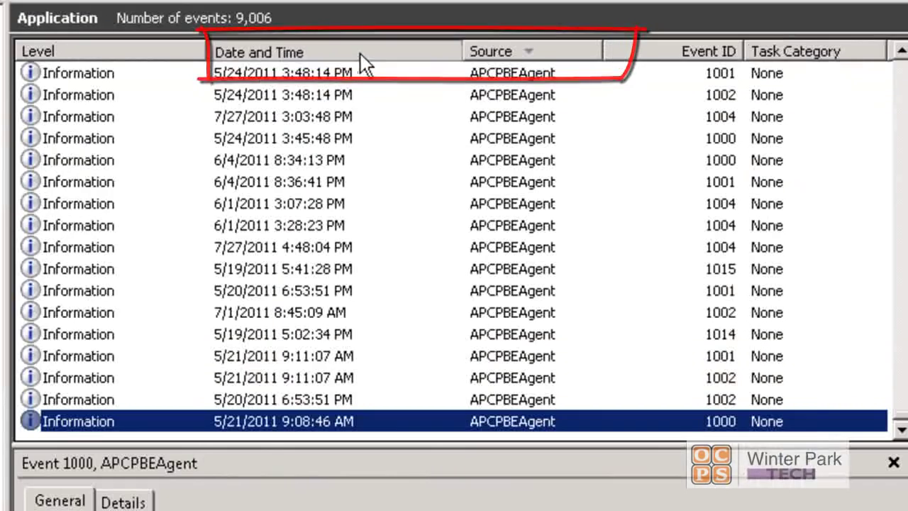
pyautogui.click(415, 85)
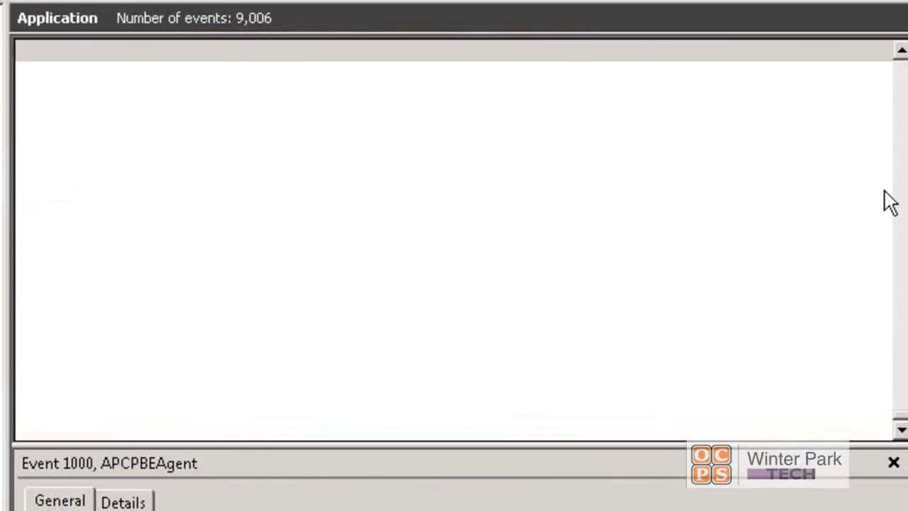
pyautogui.scroll(-10, 496, 216)
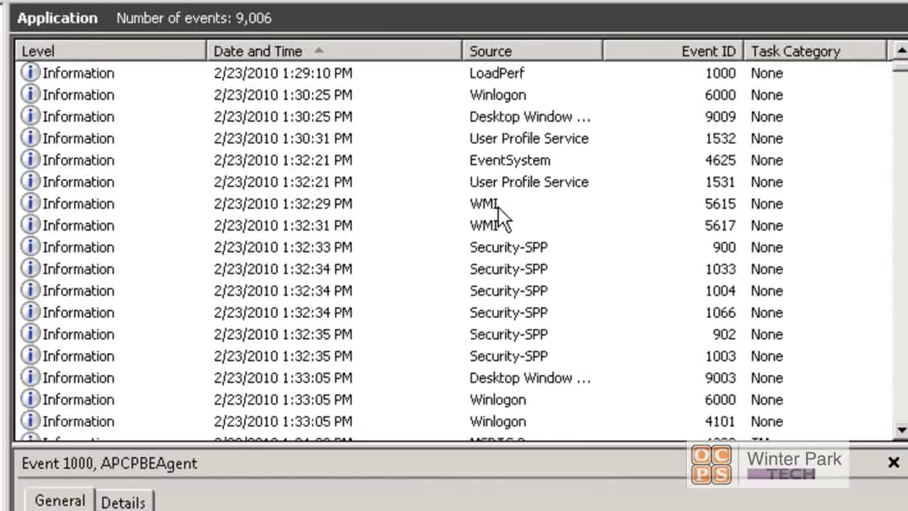
pyautogui.scroll(-7, 498, 213)
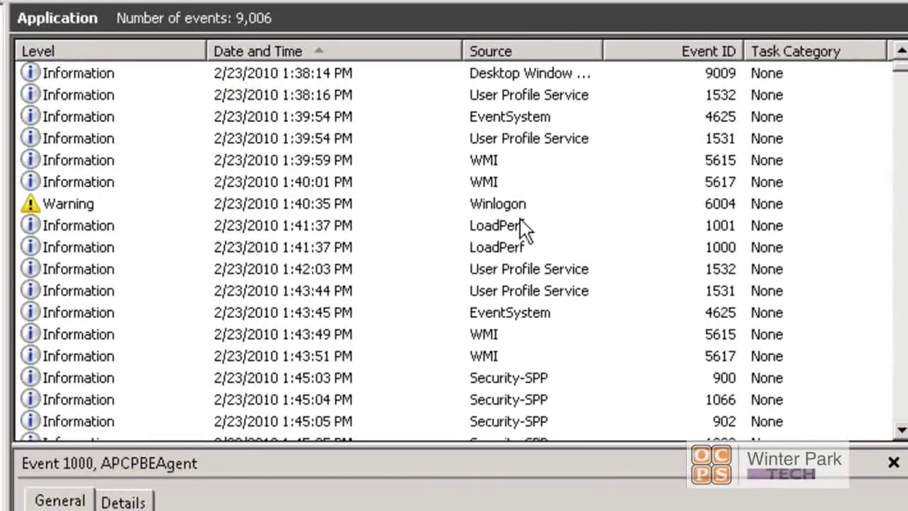
pyautogui.click(552, 51)
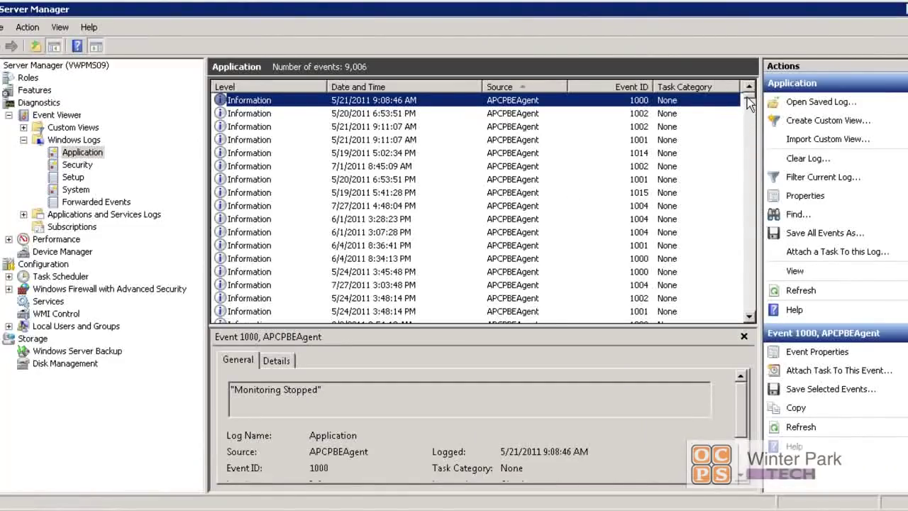
pyautogui.moveTo(750, 103); pyautogui.dragTo(751, 145)
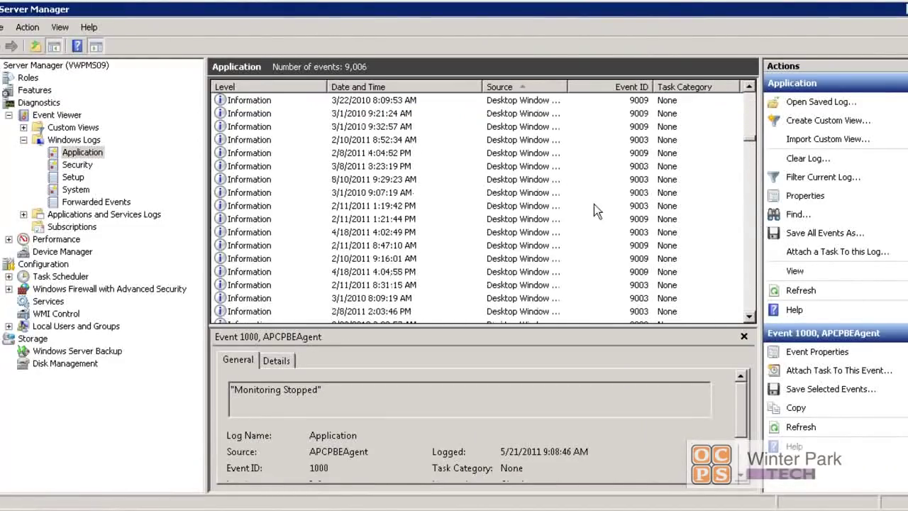
pyautogui.click(748, 86)
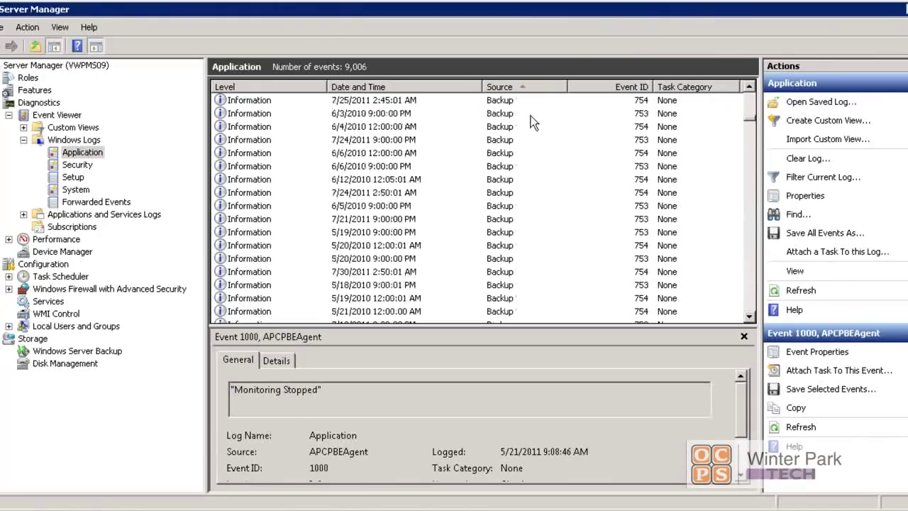
# Step: Find the Backup entries and select the 8/4/2011 Event 519 warning about volume E:
pyautogui.click(497, 128)
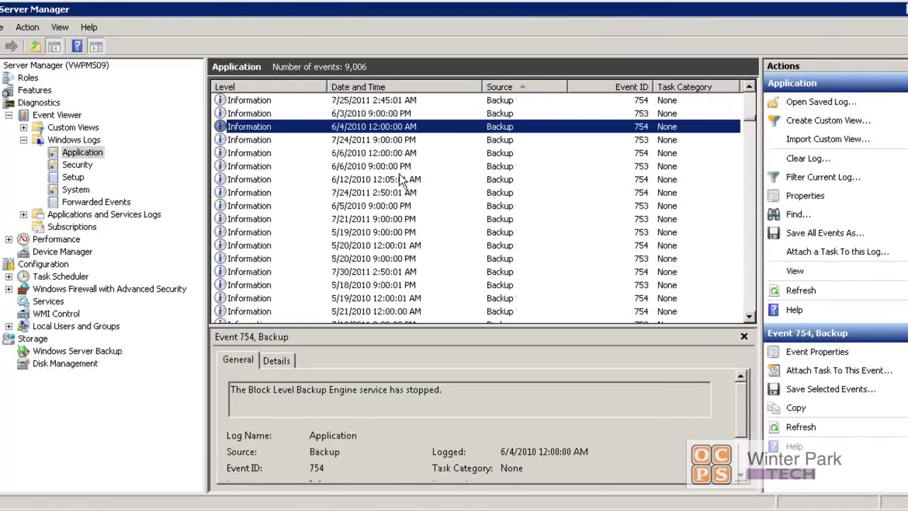
pyautogui.scroll(-10, 399, 174)
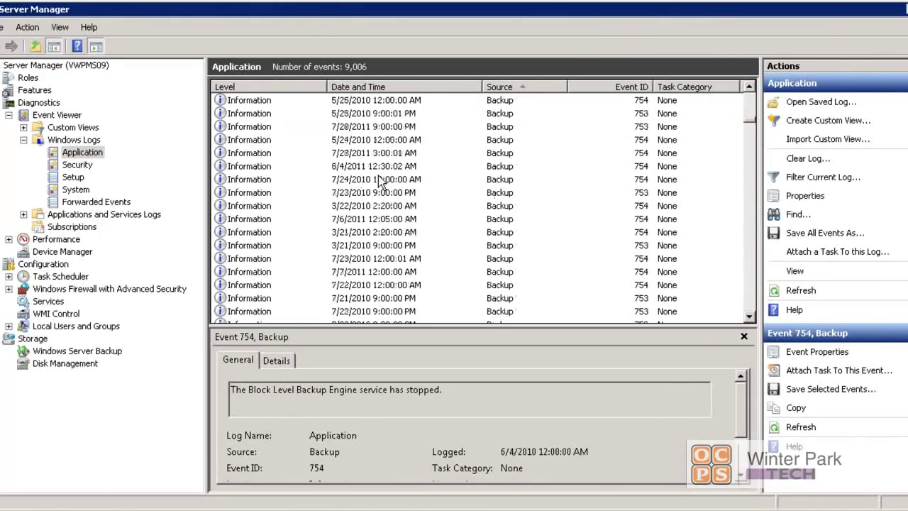
pyautogui.scroll(-10, 379, 182)
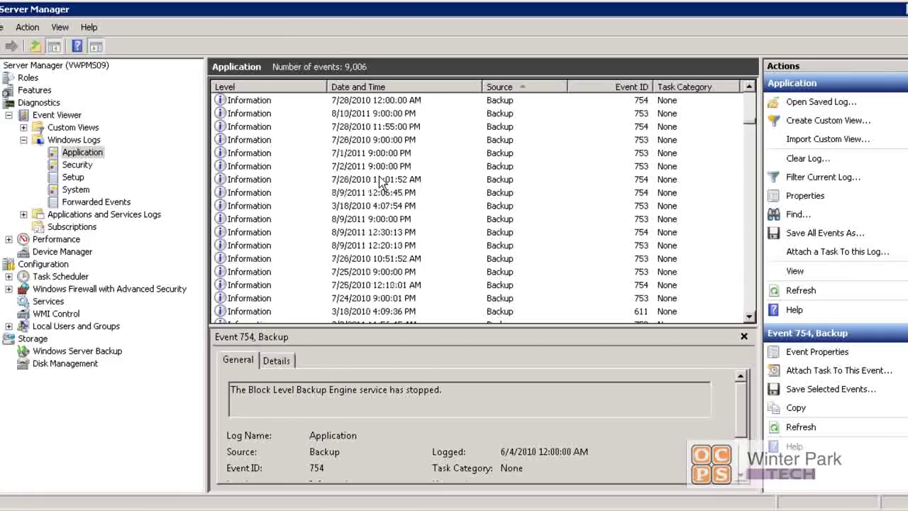
pyautogui.scroll(-3, 379, 182)
pyautogui.click(380, 179)
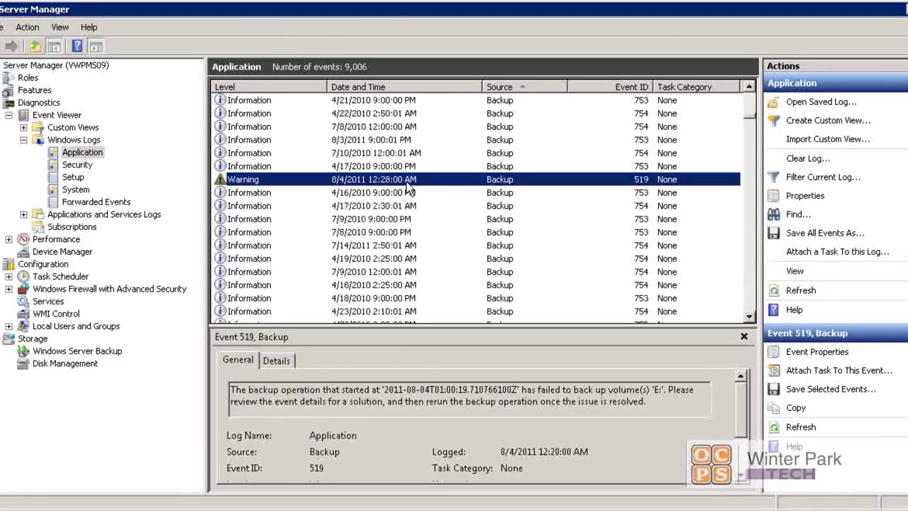
# Step: Open Event 519's full properties and highlight the text about failing to back up volume E:
pyautogui.doubleClick(245, 181)
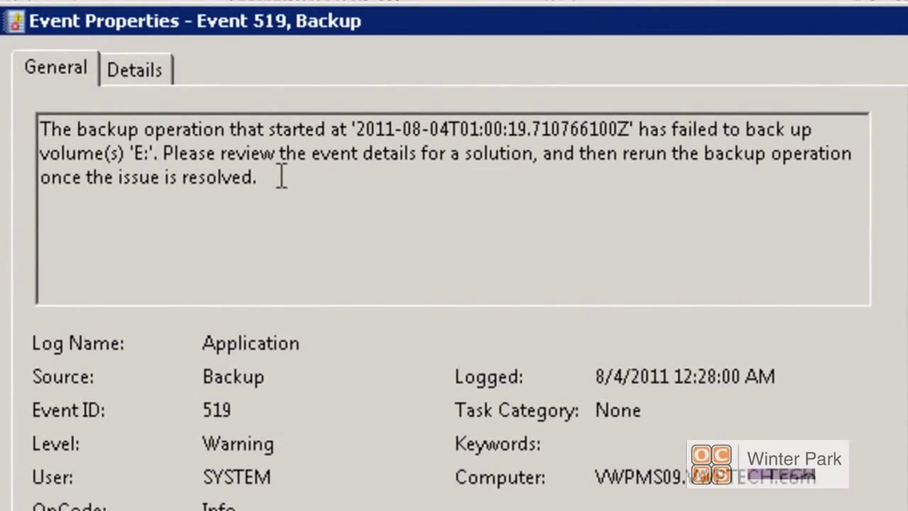
pyautogui.moveTo(286, 179); pyautogui.dragTo(42, 127)
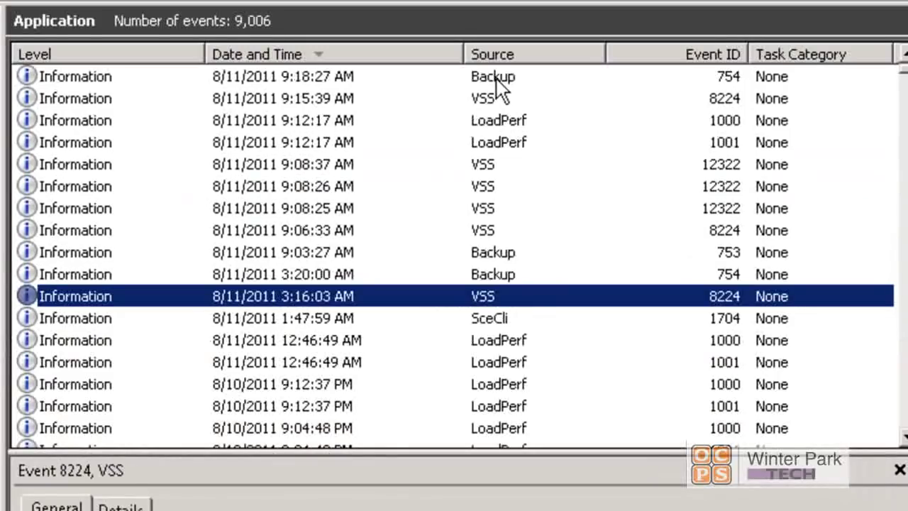
# Step: Compare Backup event 754 with the VSS 8224 events from 3:16:03 AM and 9:06:33 AM
pyautogui.click(497, 79)
pyautogui.click(493, 296)
pyautogui.click(484, 83)
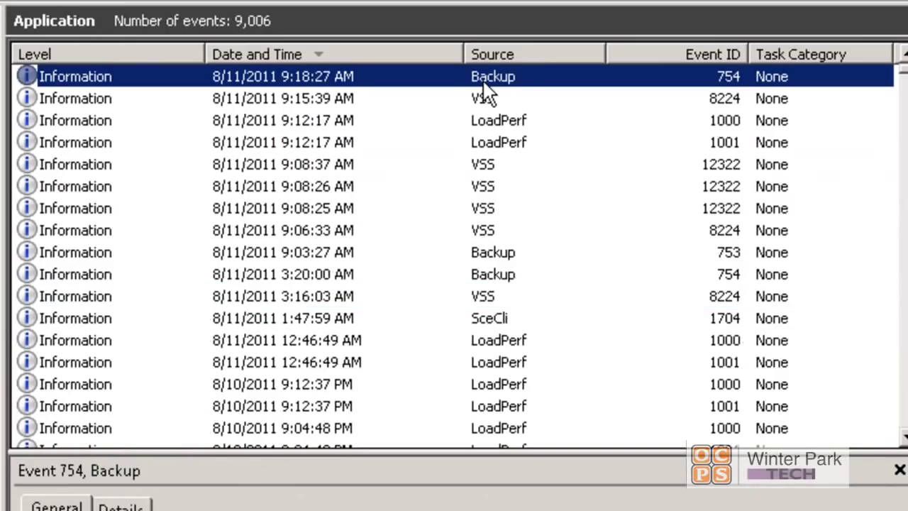
pyautogui.click(491, 296)
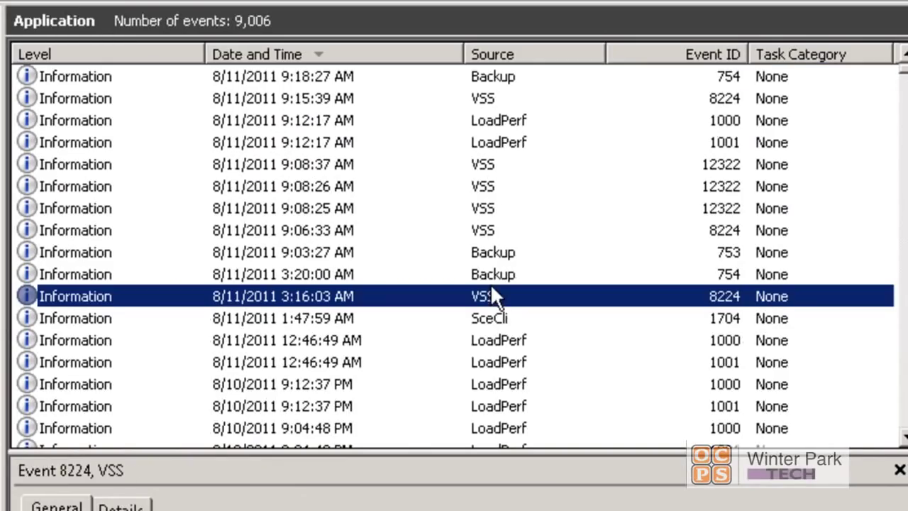
pyautogui.click(495, 74)
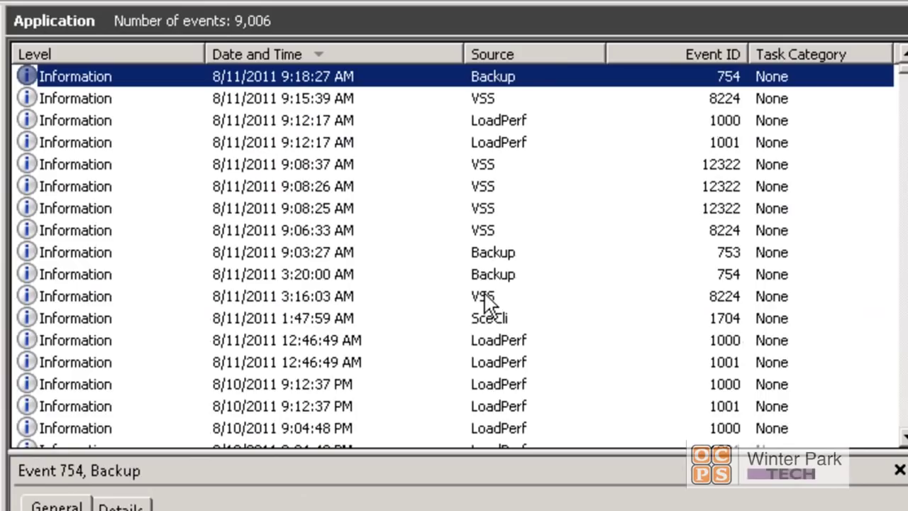
pyautogui.click(488, 230)
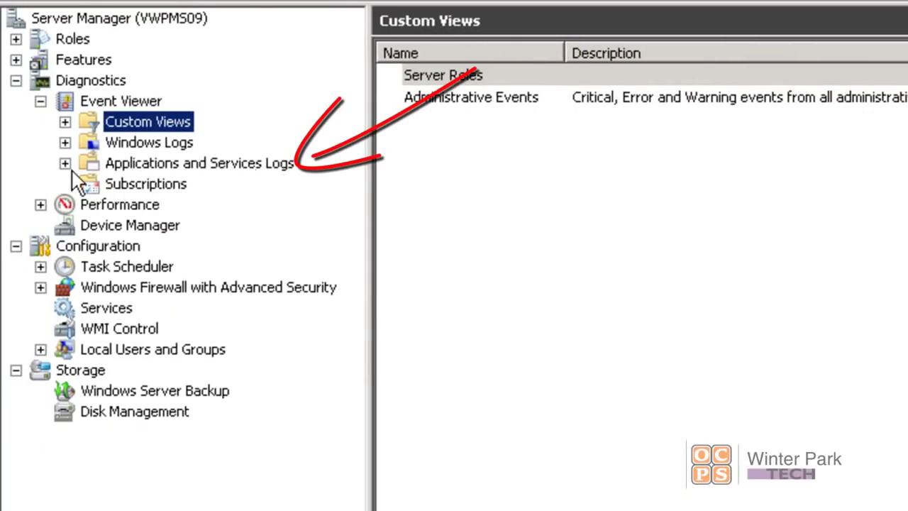
# Step: Open the Operational log under Applications and Services Logs > Microsoft > Windows > Backup
pyautogui.click(65, 163)
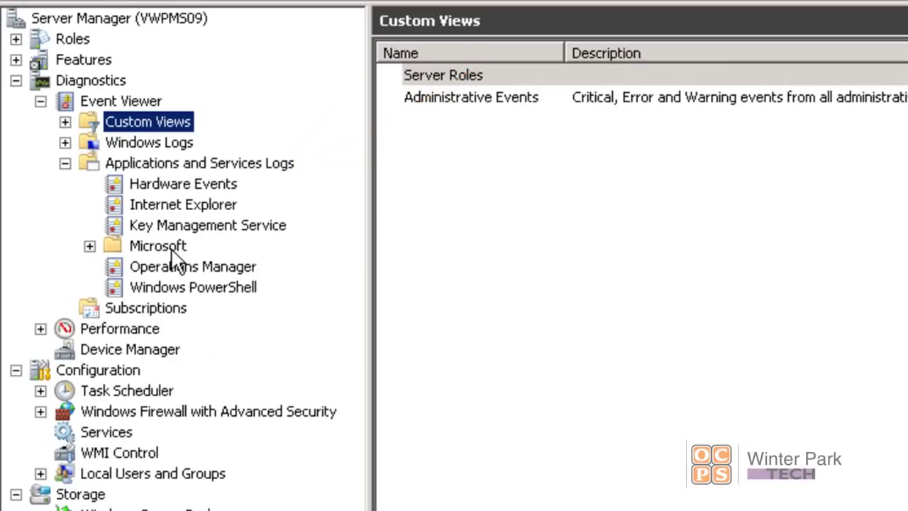
pyautogui.click(89, 245)
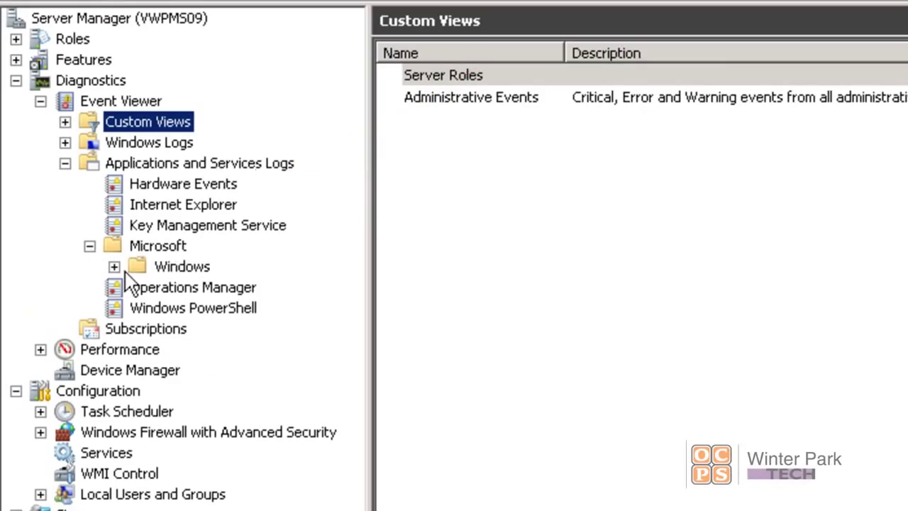
pyautogui.click(113, 266)
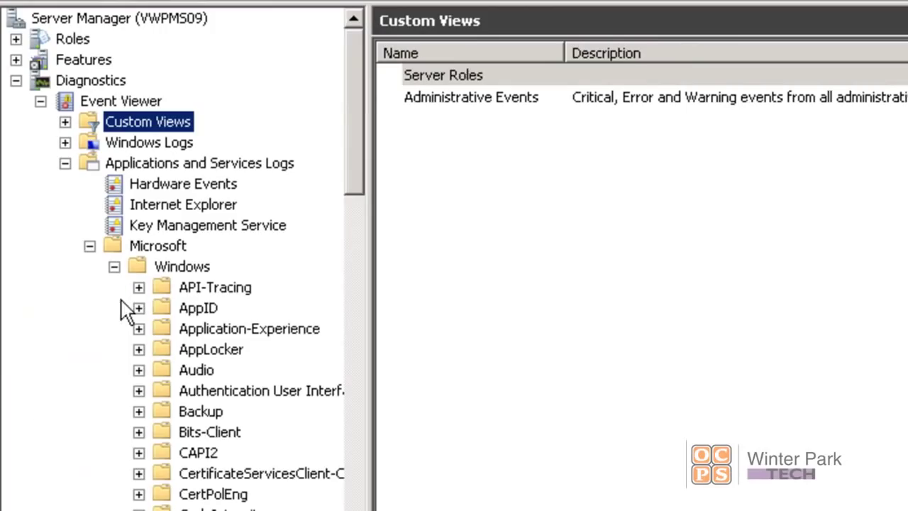
pyautogui.click(195, 414)
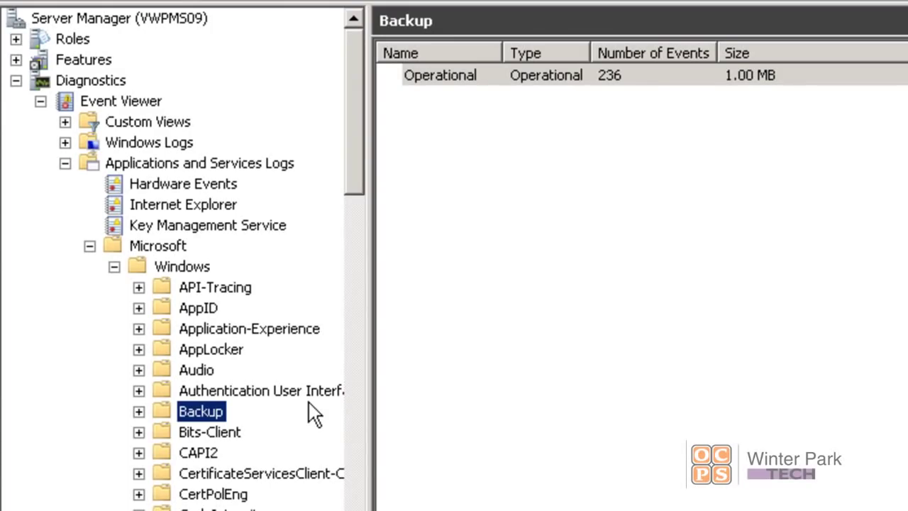
pyautogui.press('Right')
pyautogui.click(202, 430)
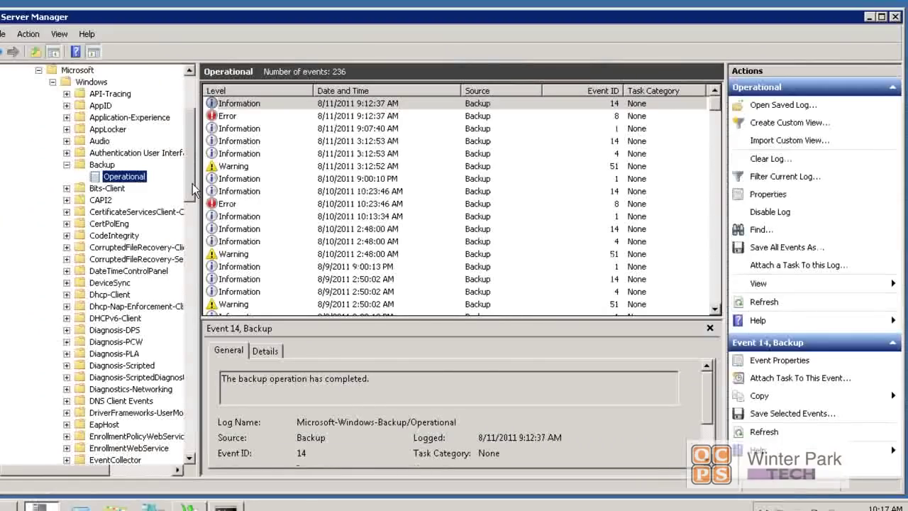
# Step: Open backup warning event 51 and recheck the failed 8/11/2011 backup's errors
pyautogui.scroll(-3, 84, 228)
pyautogui.doubleClick(84, 229)
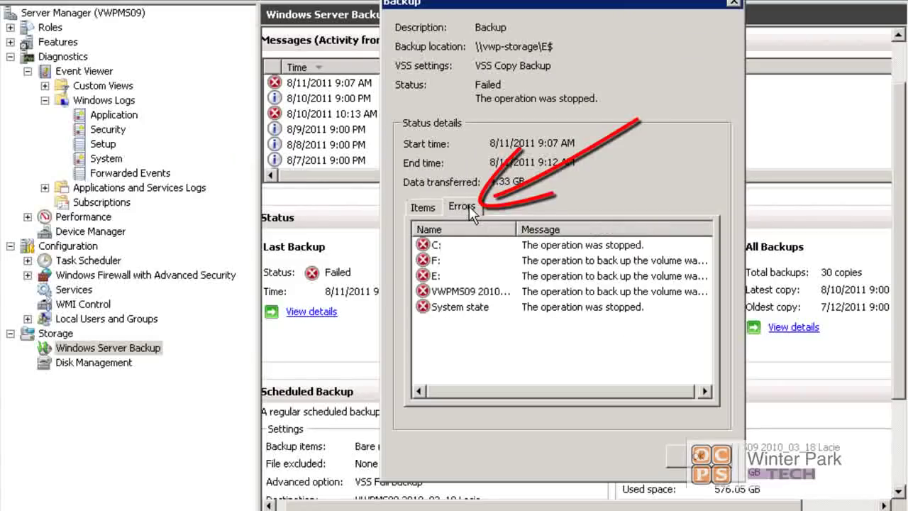
pyautogui.click(699, 456)
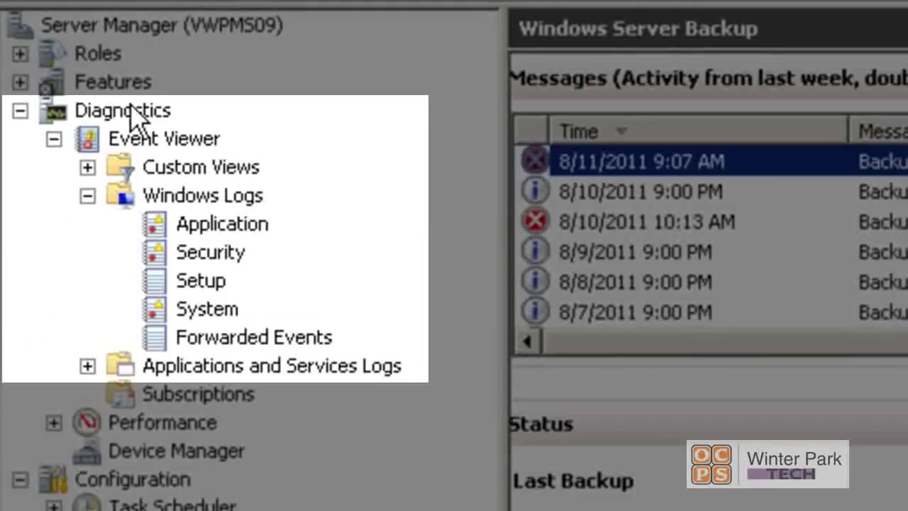
# Step: Revisit the Application log, then reopen the Backup Operational log showing Event 14
pyautogui.click(203, 202)
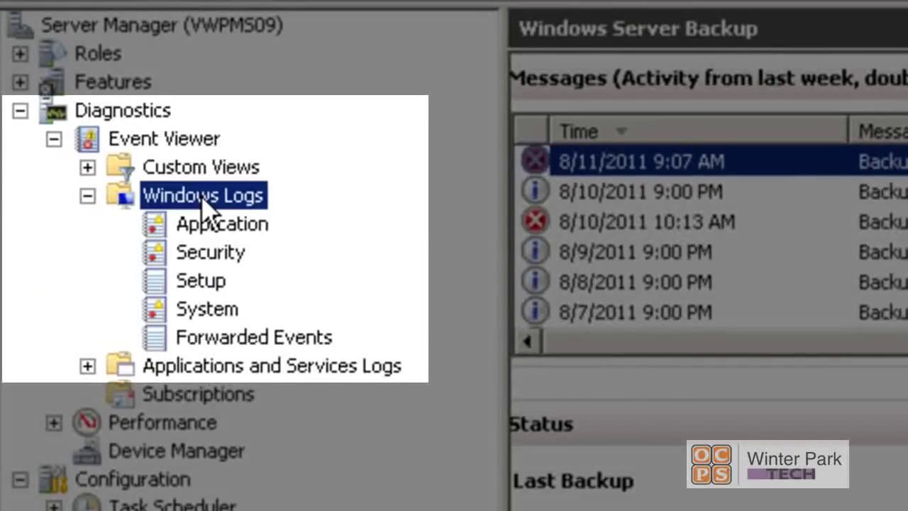
pyautogui.click(209, 227)
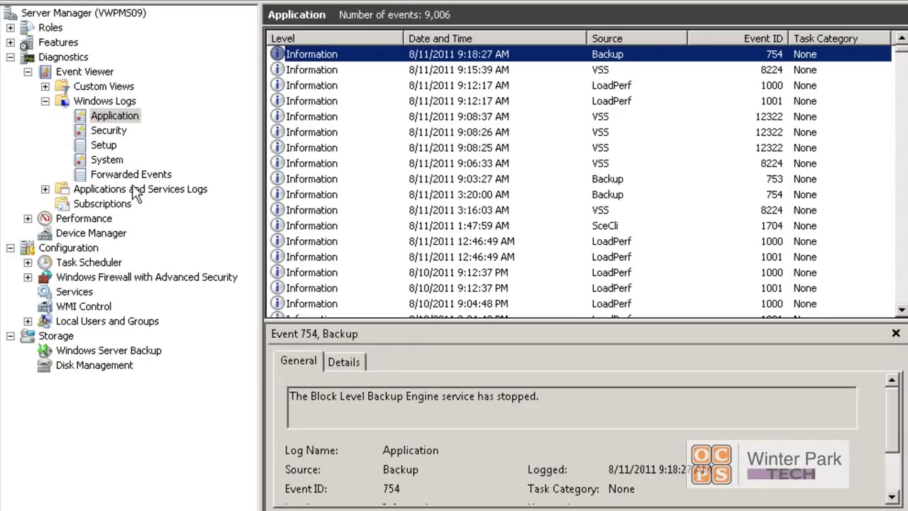
pyautogui.click(44, 190)
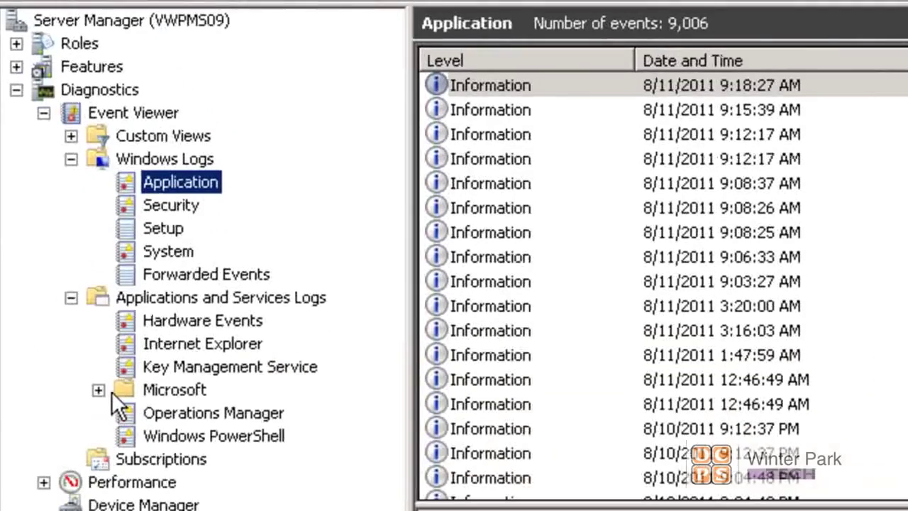
pyautogui.click(100, 389)
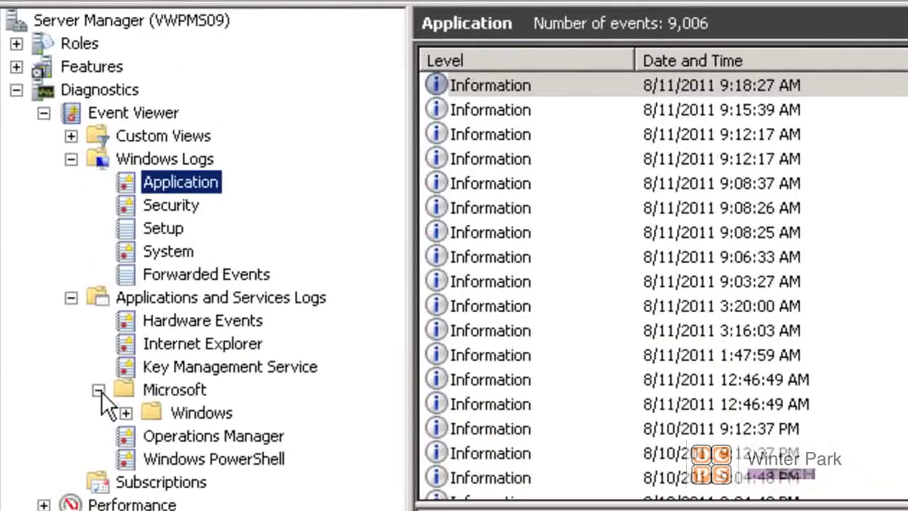
pyautogui.click(125, 412)
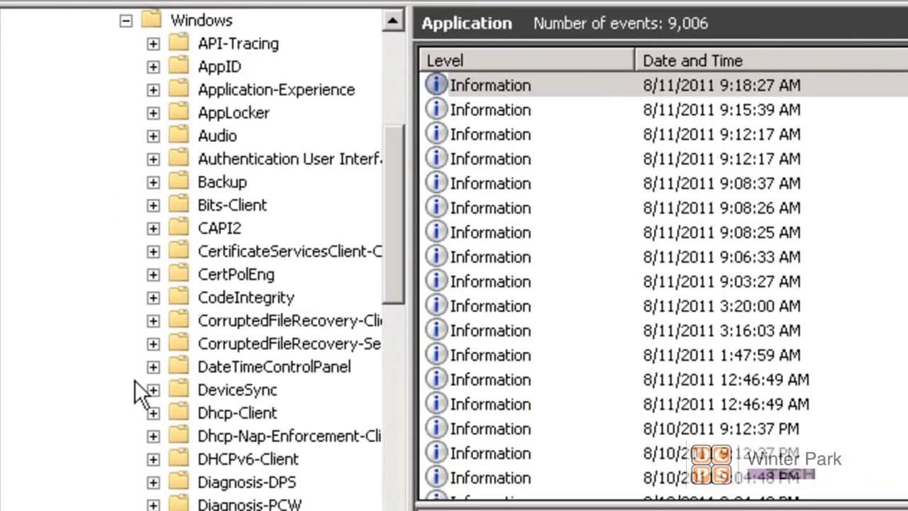
pyautogui.click(204, 181)
pyautogui.click(153, 182)
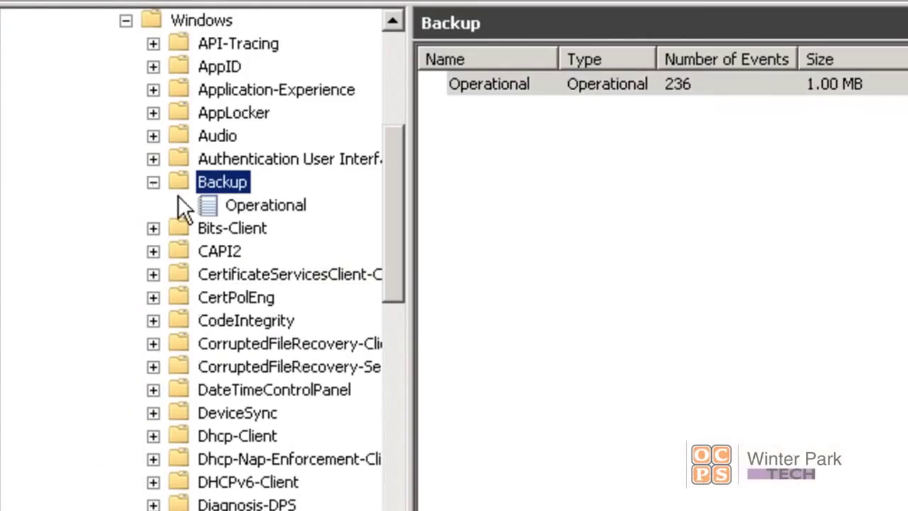
pyautogui.click(258, 202)
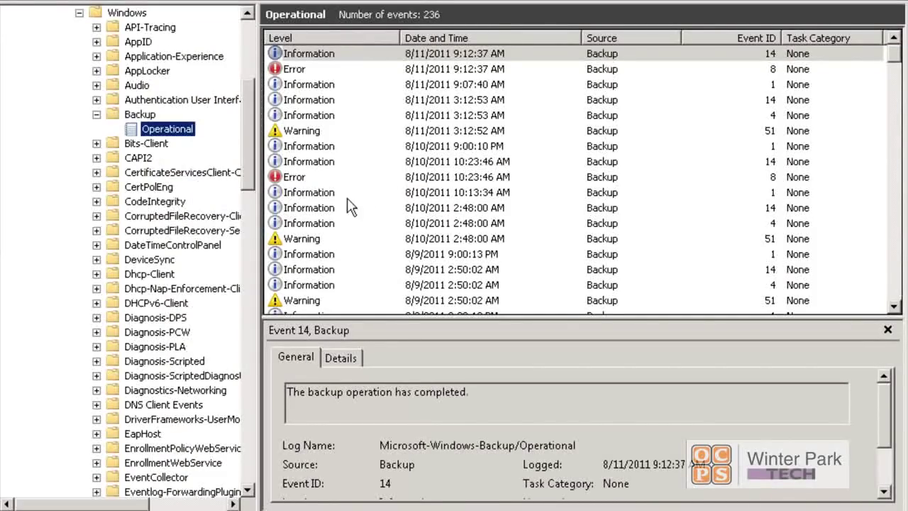
pyautogui.scroll(6, 247, 131)
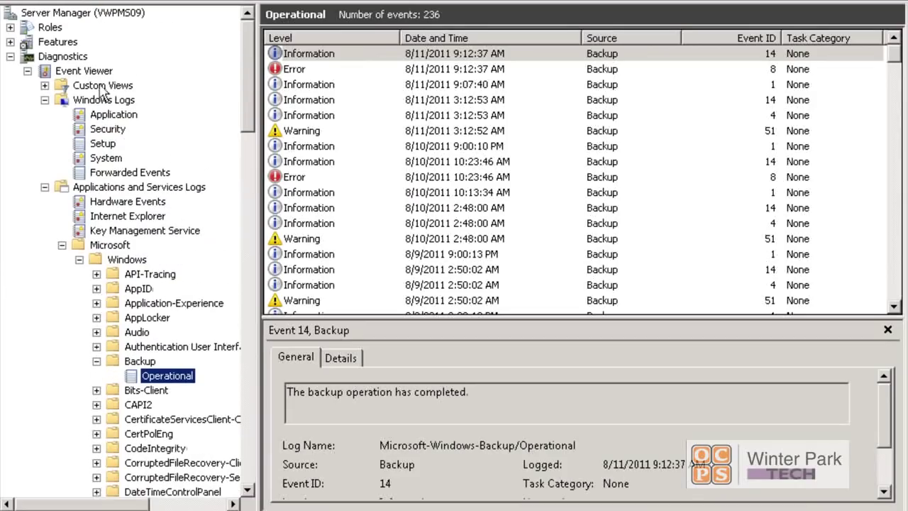
# Step: Collapse Diagnostics and check Disk Management's volumes down to Disk 3 and the CD-ROM
pyautogui.click(10, 56)
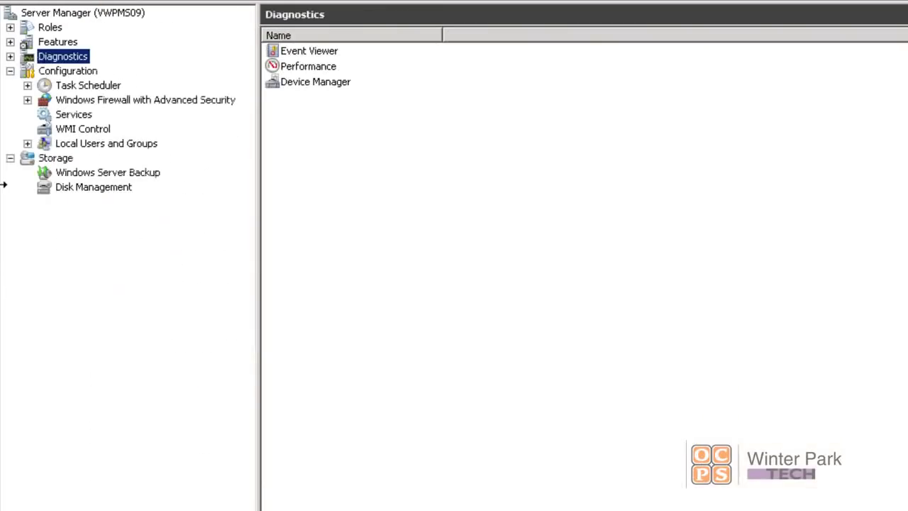
pyautogui.click(91, 190)
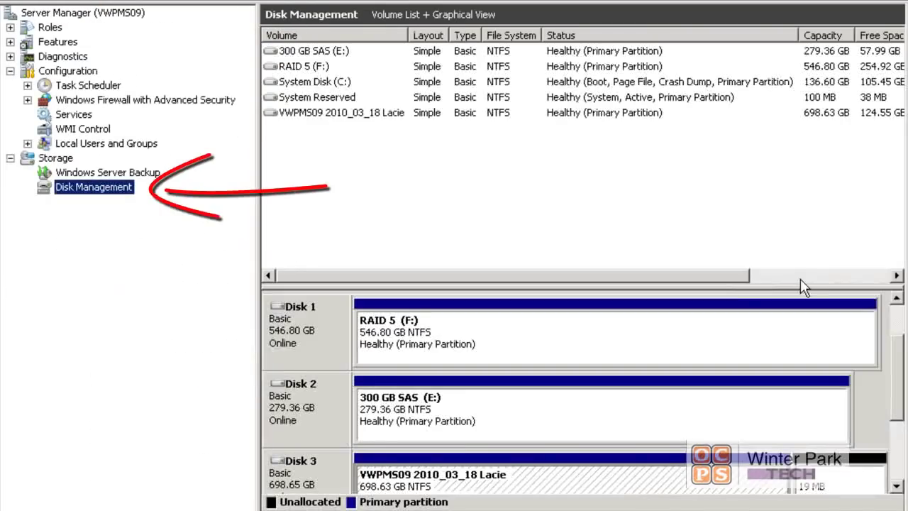
pyautogui.click(896, 424)
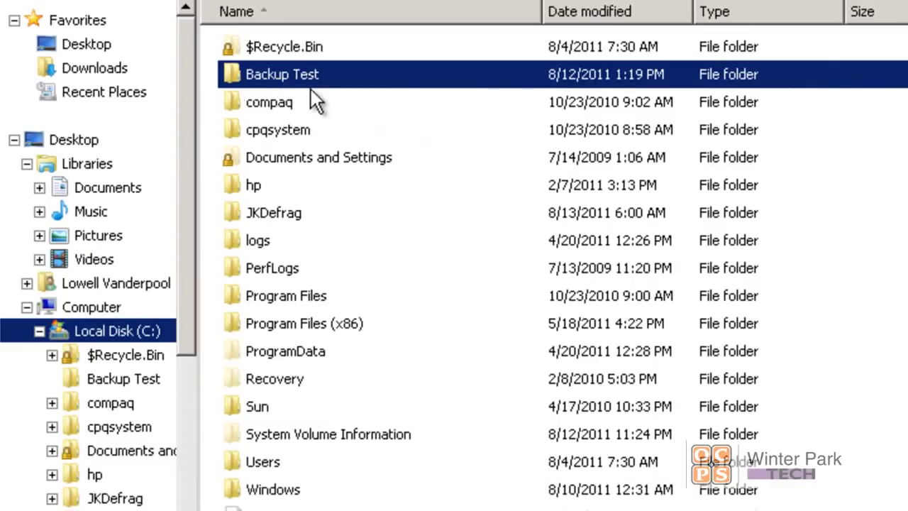
# Step: Open the Backup Test folder on C: and delete the Backup Pic.jpg test picture
pyautogui.click(276, 75)
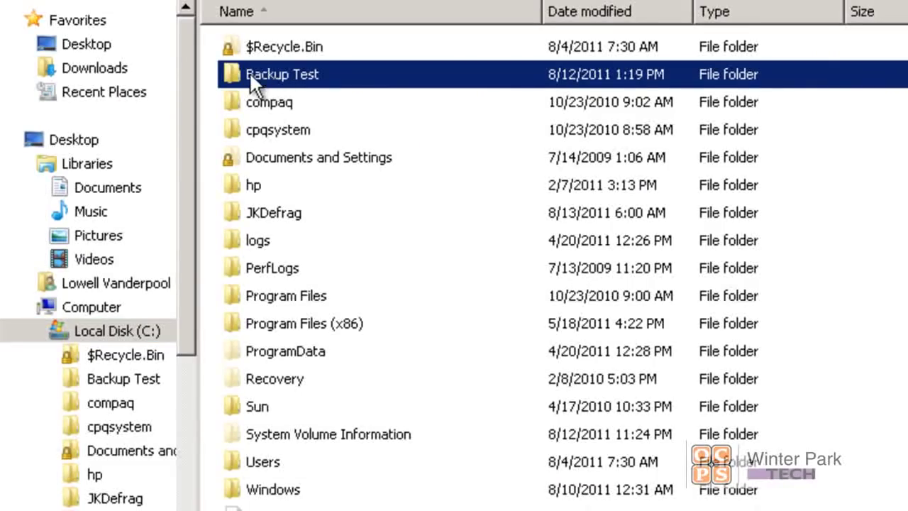
pyautogui.moveTo(275, 75)
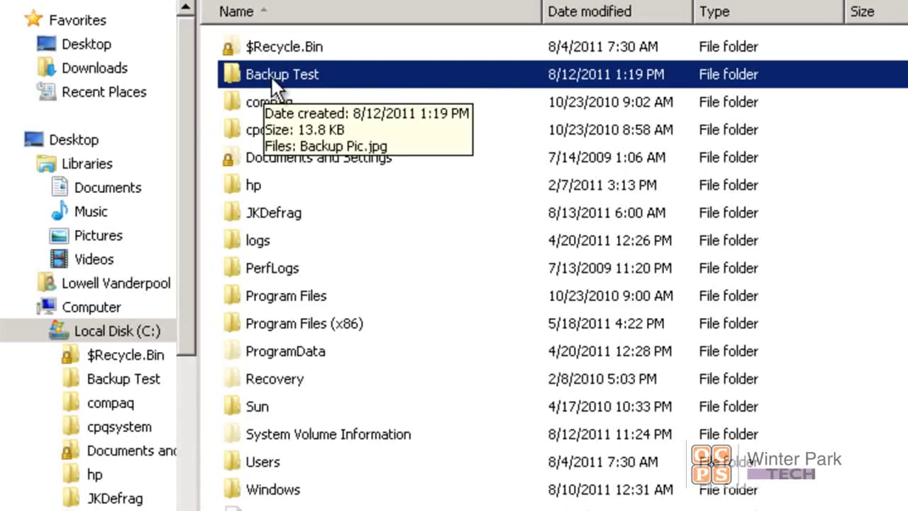
pyautogui.doubleClick(273, 80)
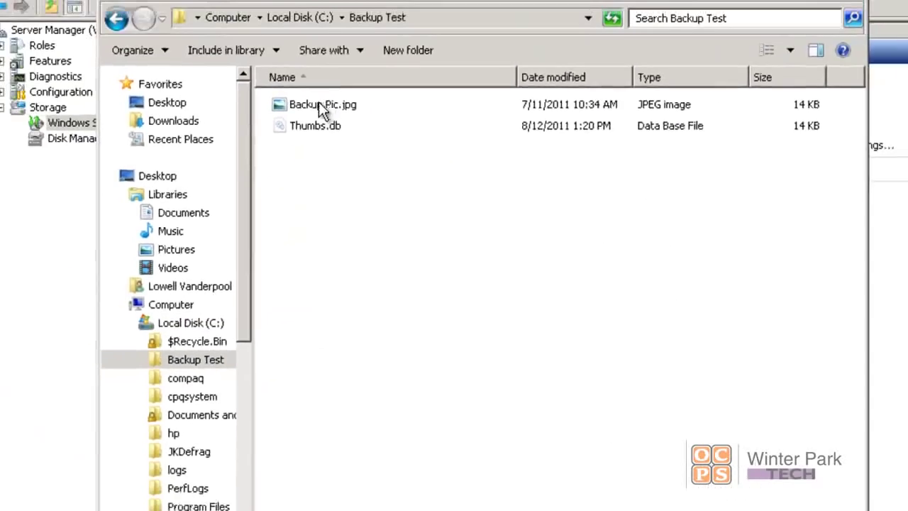
pyautogui.click(249, 48)
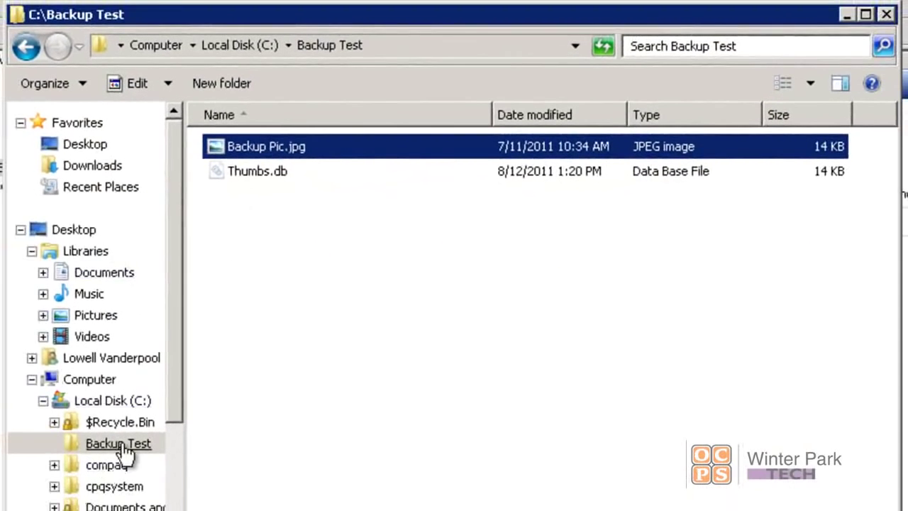
pyautogui.rightClick(253, 145)
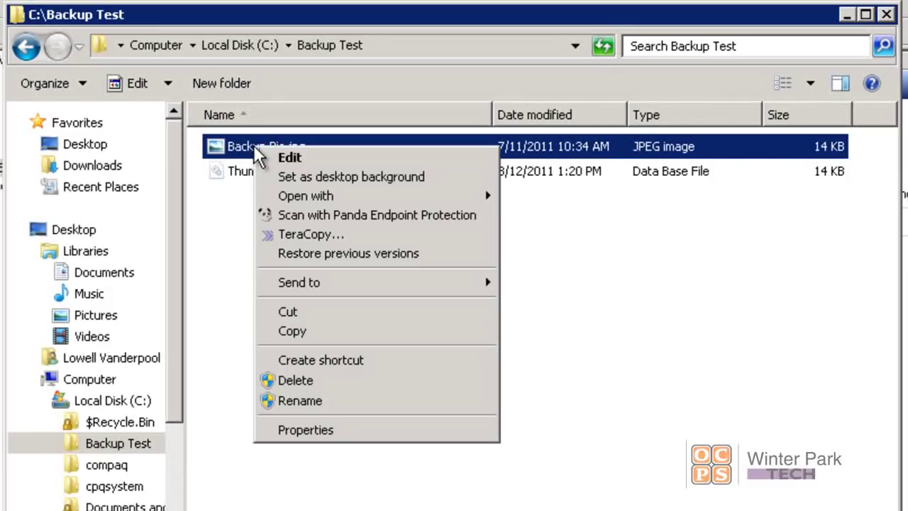
pyautogui.click(295, 383)
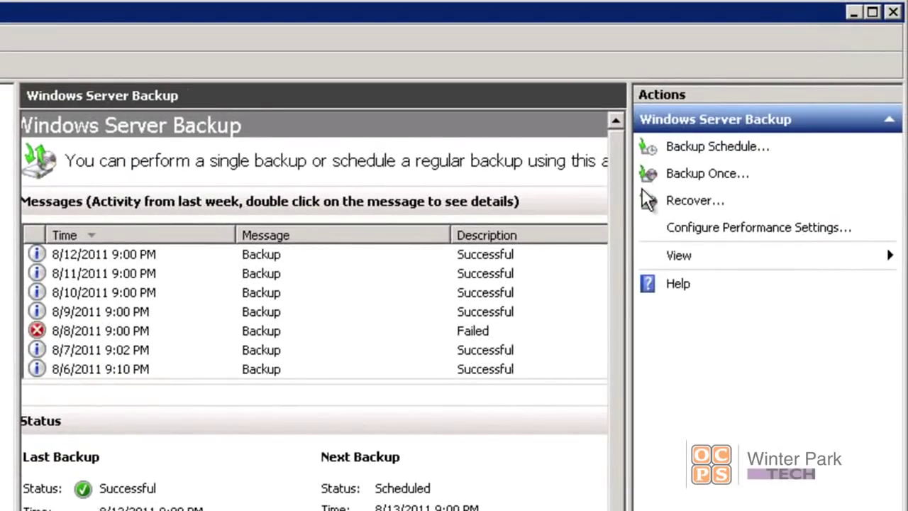
# Step: Start the Recovery Wizard and recover from backups stored on this server
pyautogui.click(688, 201)
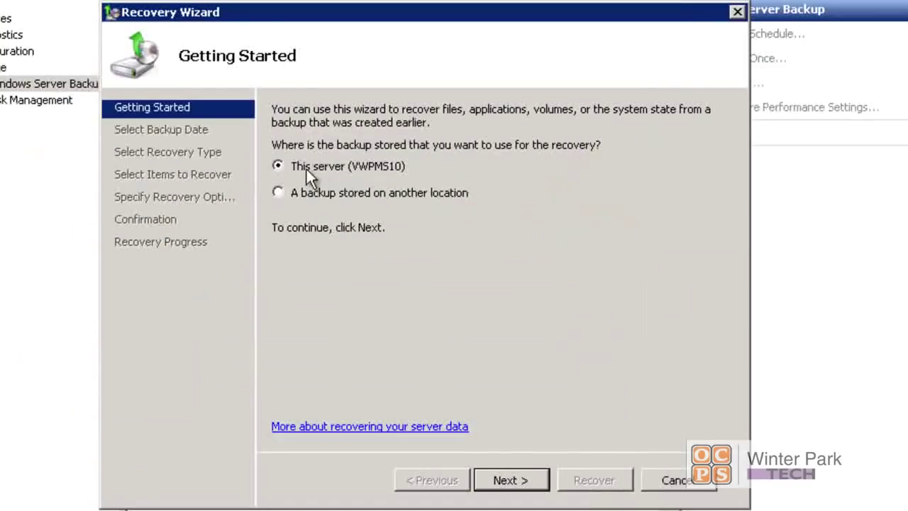
pyautogui.click(504, 481)
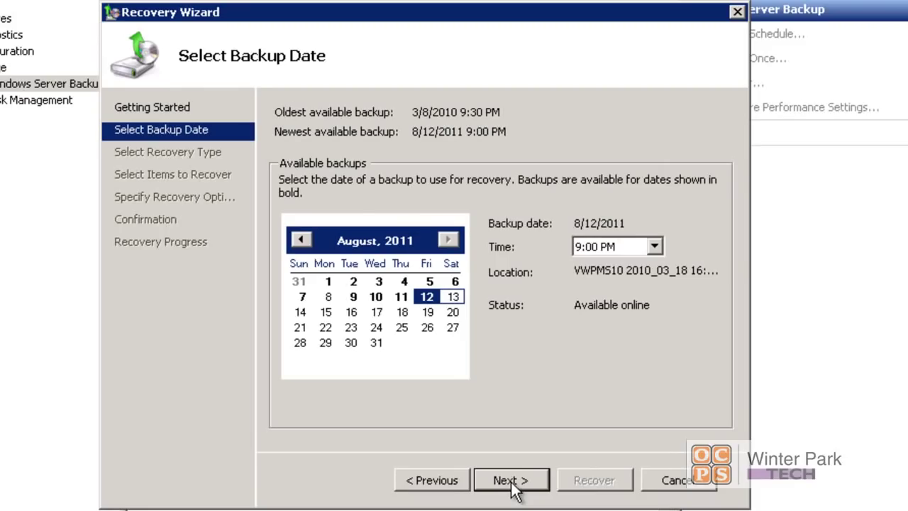
# Step: Accept the 8/12/2011 9:00 PM backup and keep Files and folders as the recovery type
pyautogui.click(511, 482)
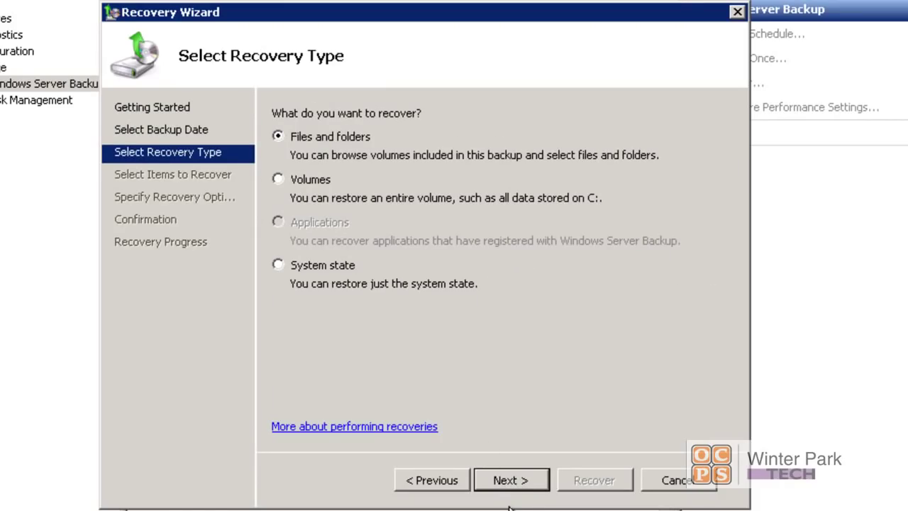
pyautogui.click(511, 481)
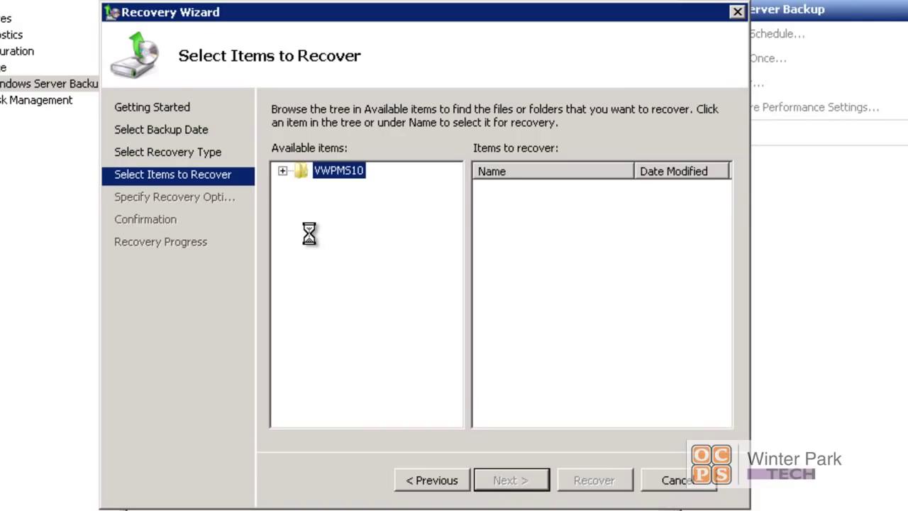
# Step: Browse VWPMS10 > Local disk (C:) > Backup Test and select only Backup Pic.jpg to recover
pyautogui.click(278, 170)
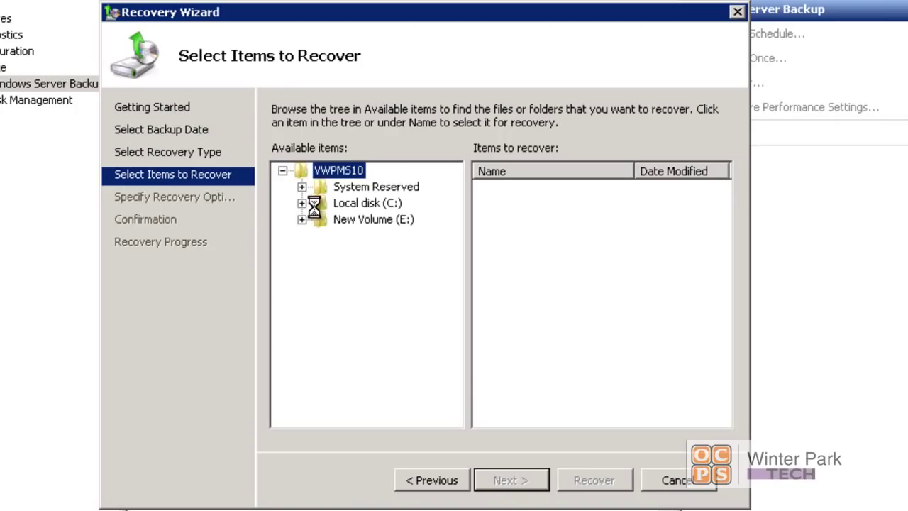
pyautogui.click(301, 203)
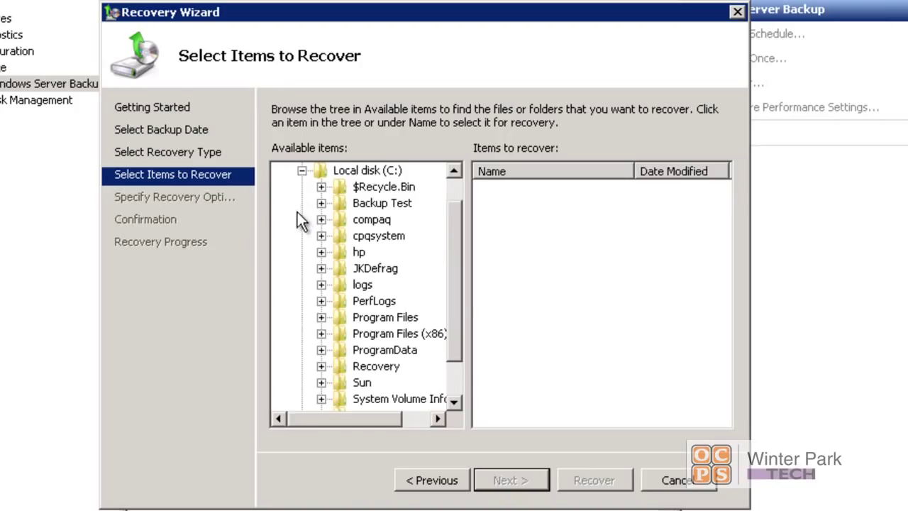
pyautogui.click(379, 204)
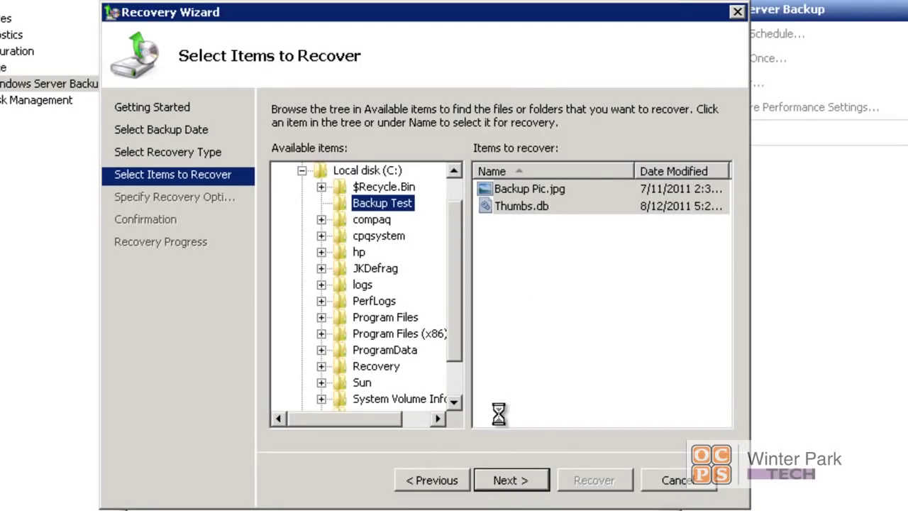
pyautogui.click(516, 191)
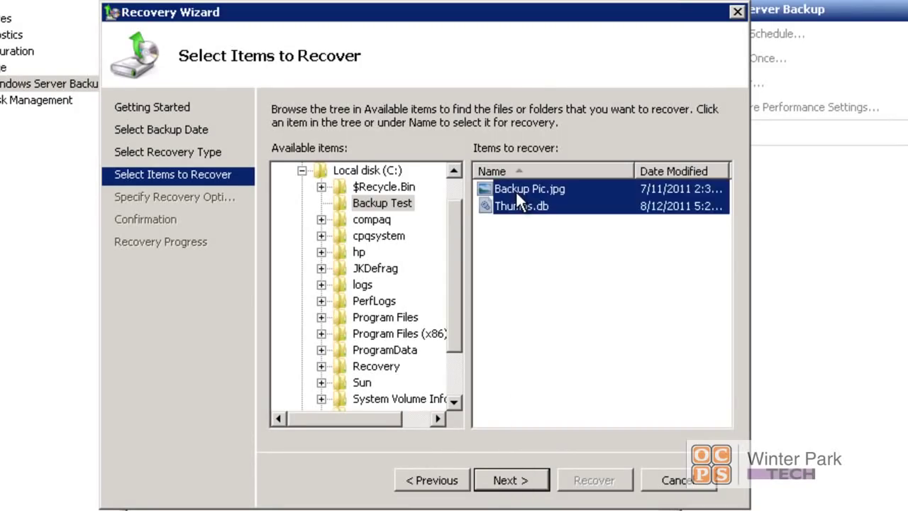
pyautogui.click(340, 207)
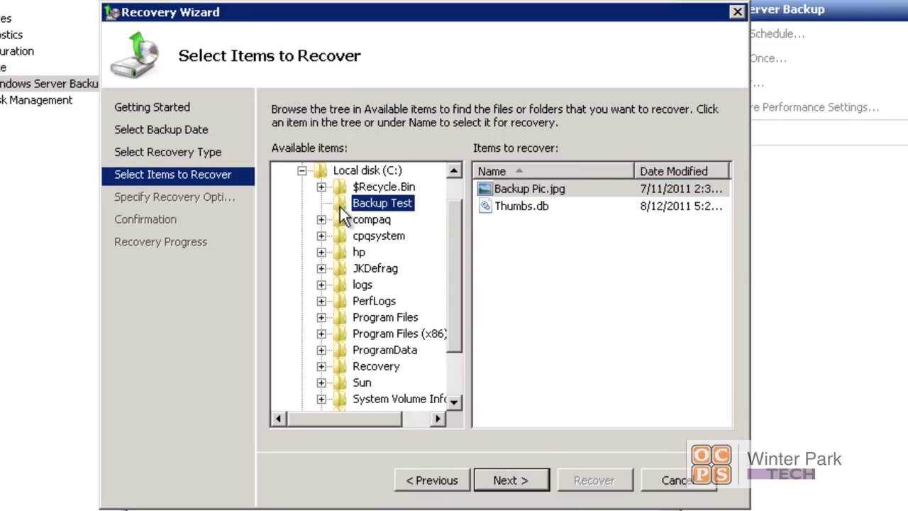
pyautogui.click(536, 188)
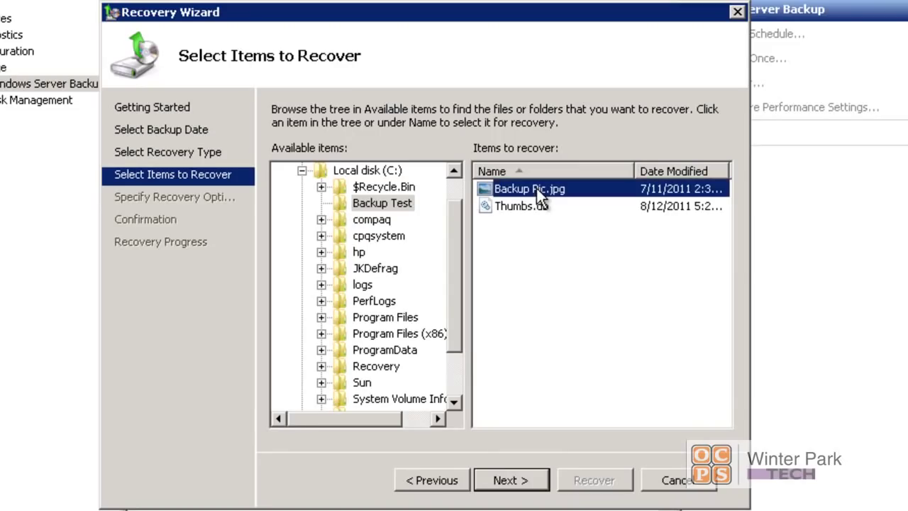
pyautogui.click(510, 484)
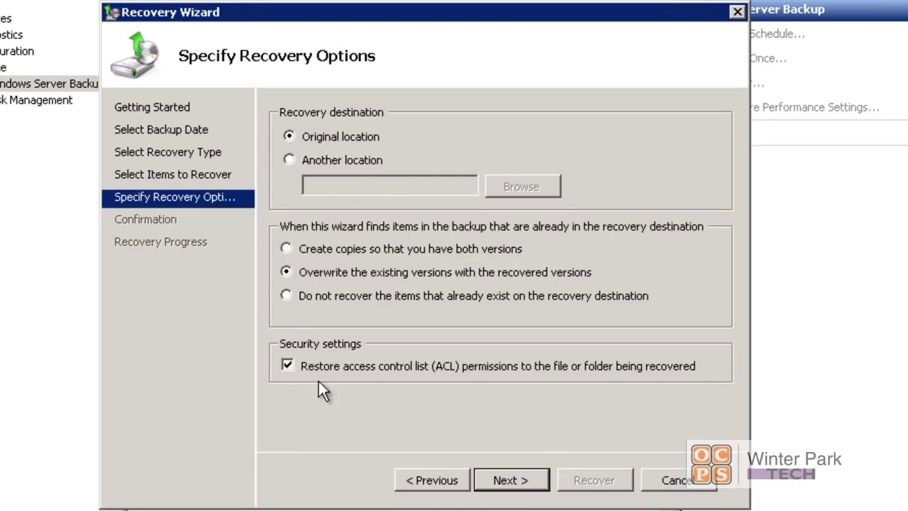
# Step: Recover Backup Pic.jpg to its original location, overwriting existing versions, then close the finished wizard
pyautogui.click(512, 482)
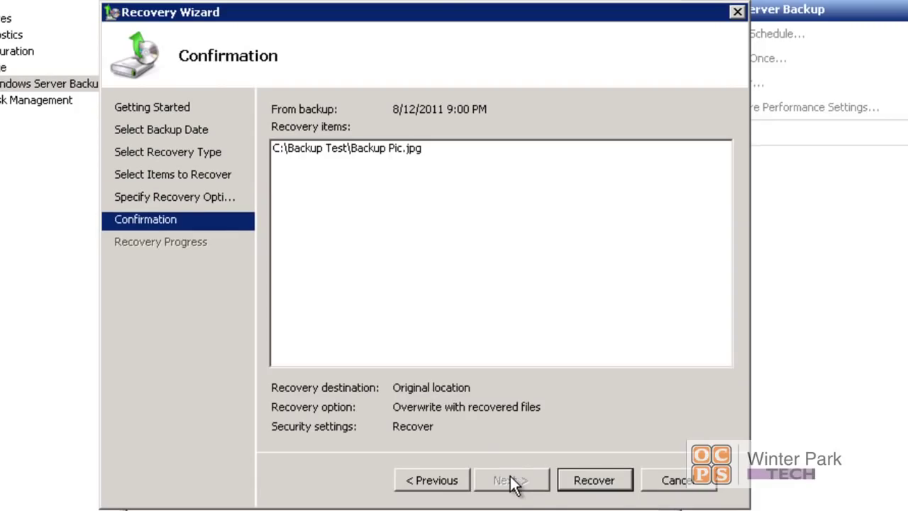
pyautogui.click(592, 479)
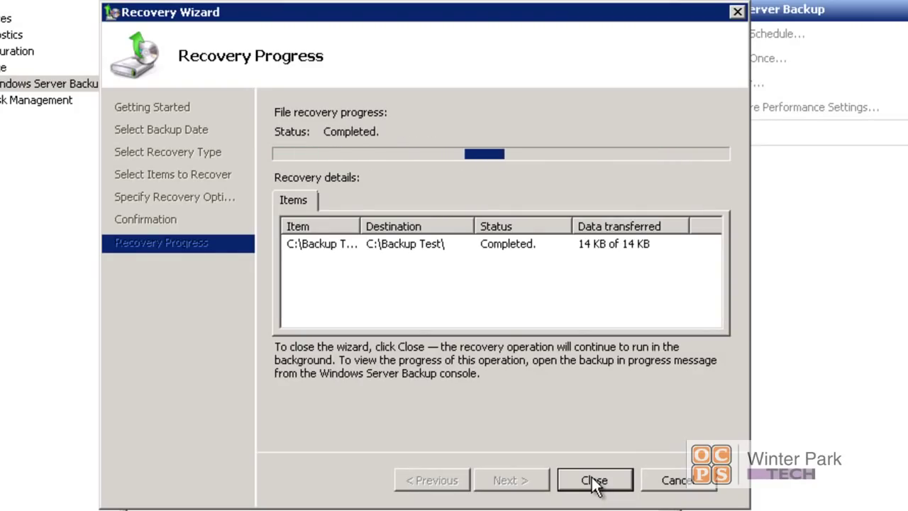
pyautogui.click(595, 480)
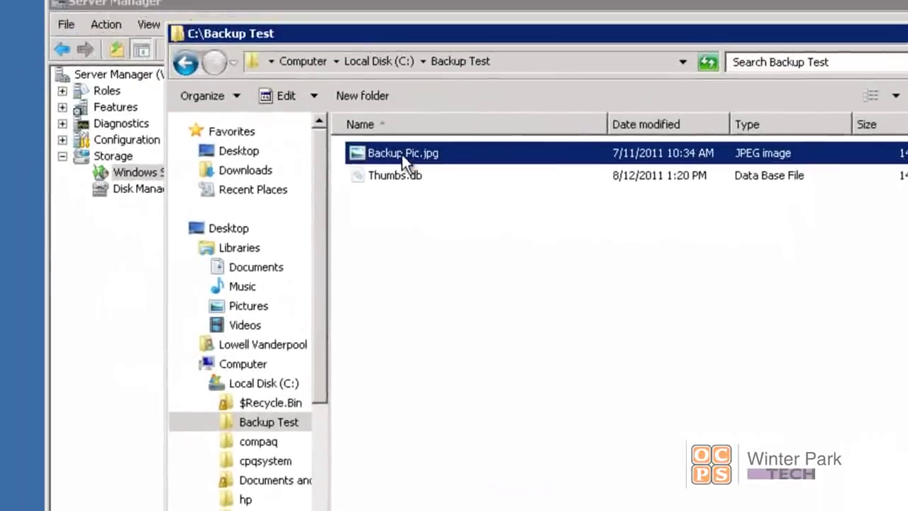
# Step: Open the restored Backup Pic.jpg in Paint to confirm the thumbs-up image is intact
pyautogui.doubleClick(278, 65)
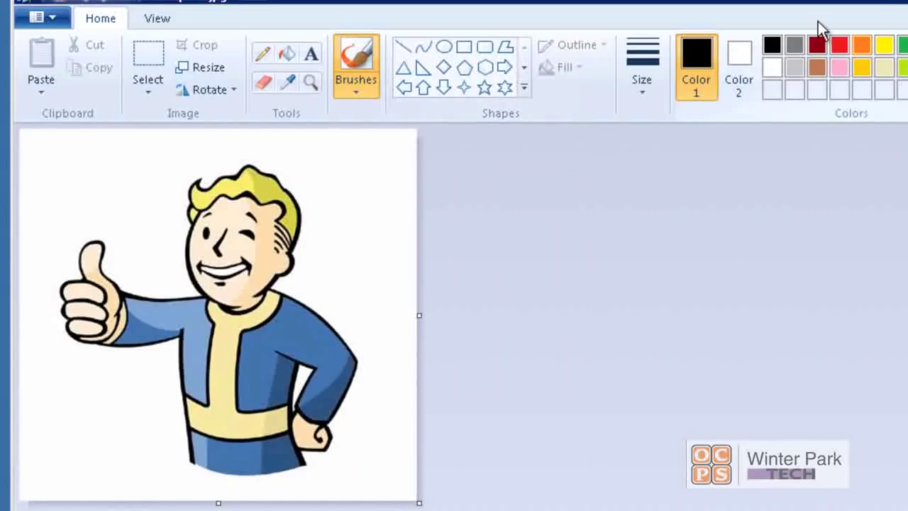